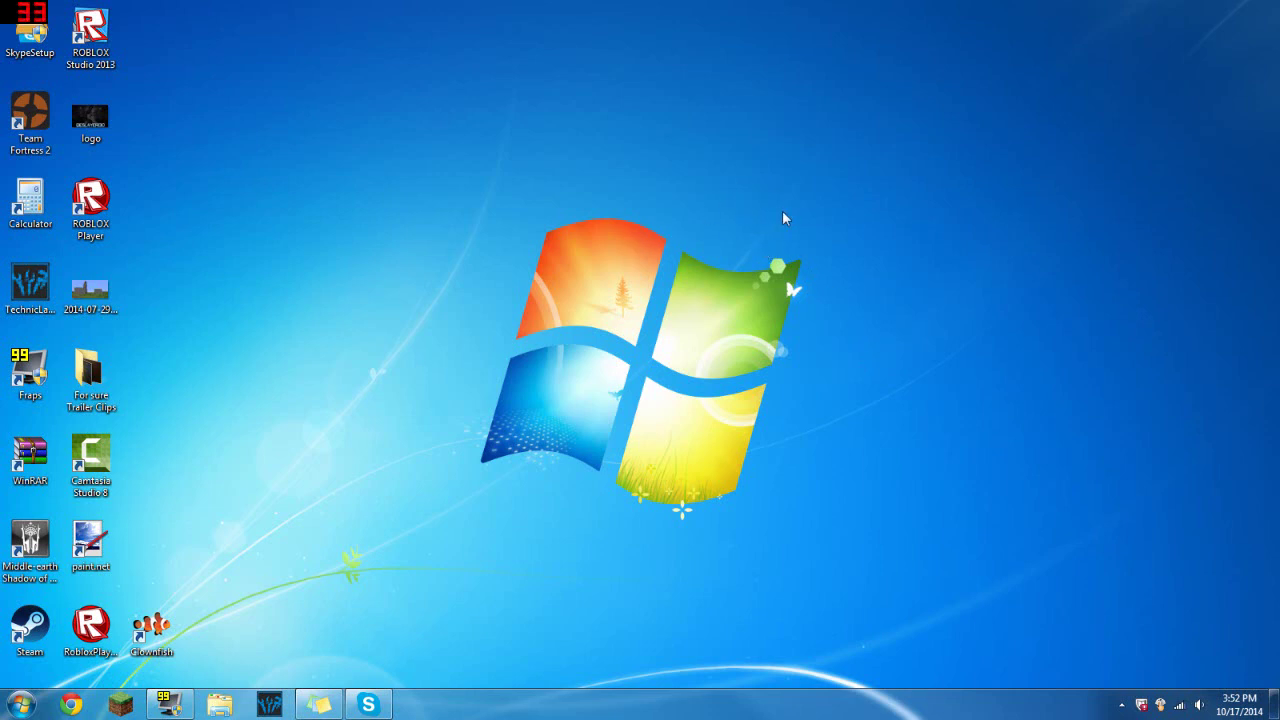
- Look through the Fraps settings, check that the Monitor Aero desktop (DWM) option is enabled, and minimize the window
left_click(168, 705)
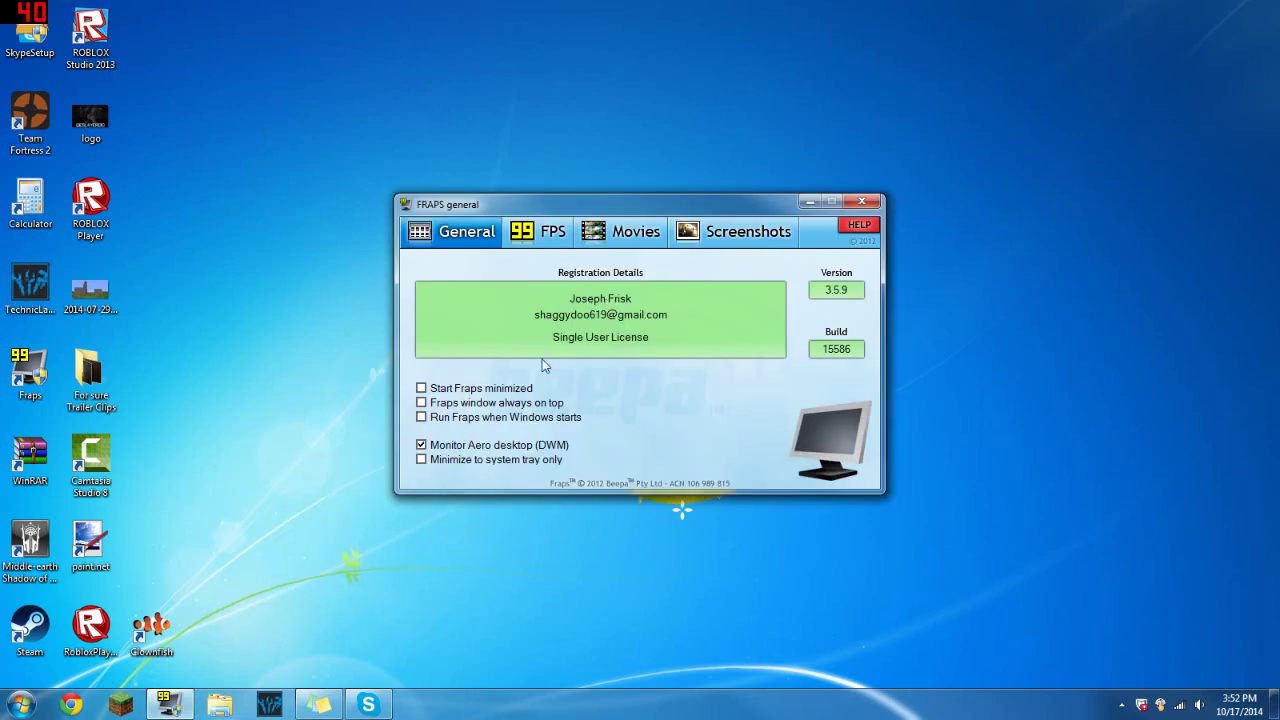
left_click(550, 232)
left_click(719, 233)
left_click(467, 242)
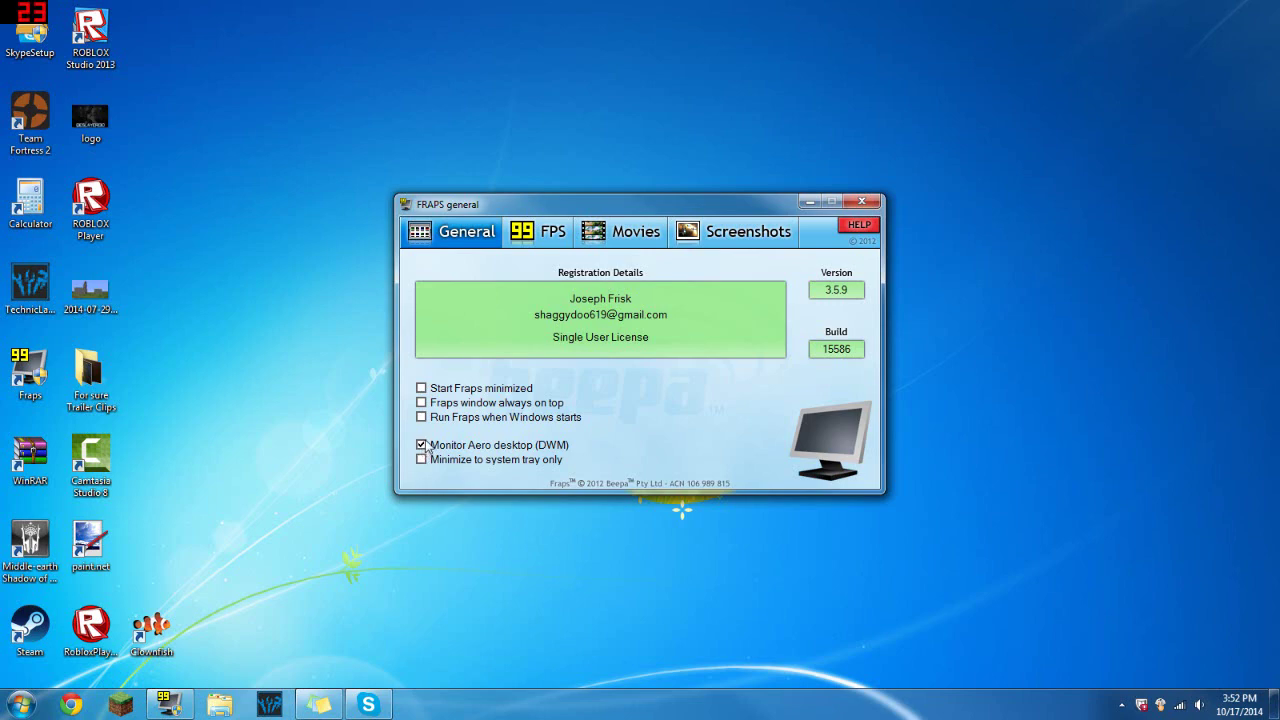
left_click(807, 201)
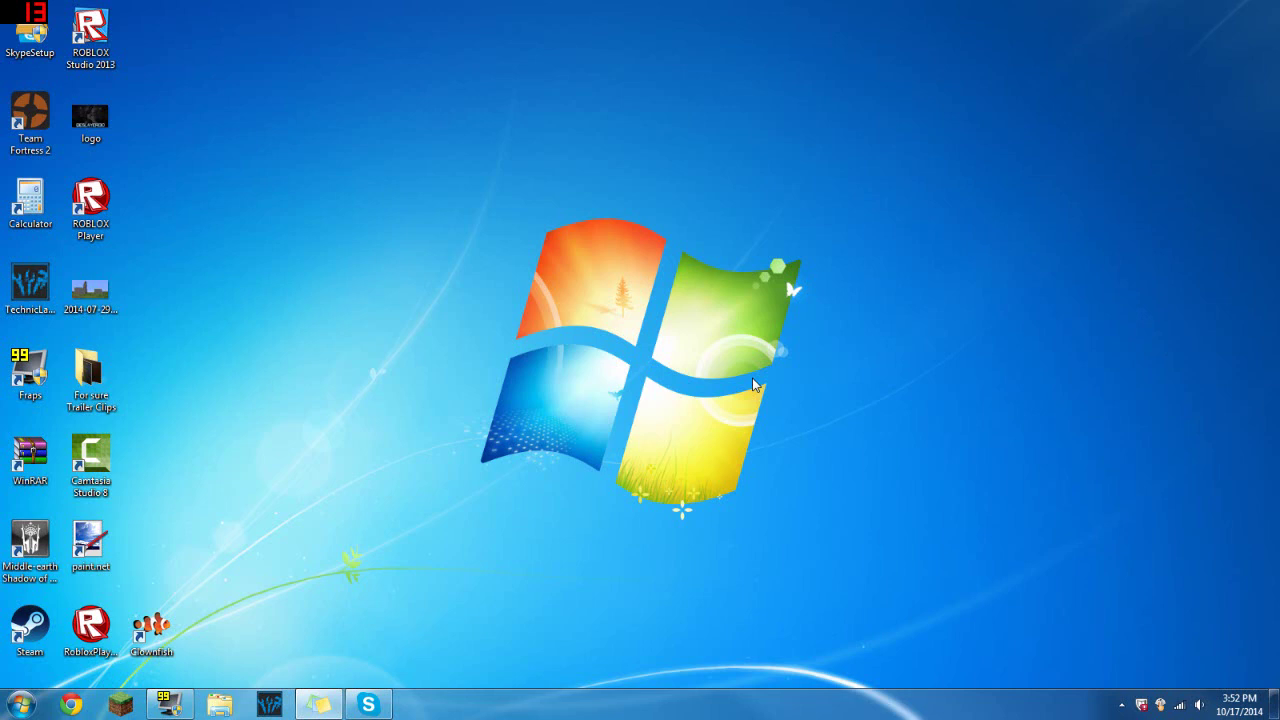
left_click(168, 704)
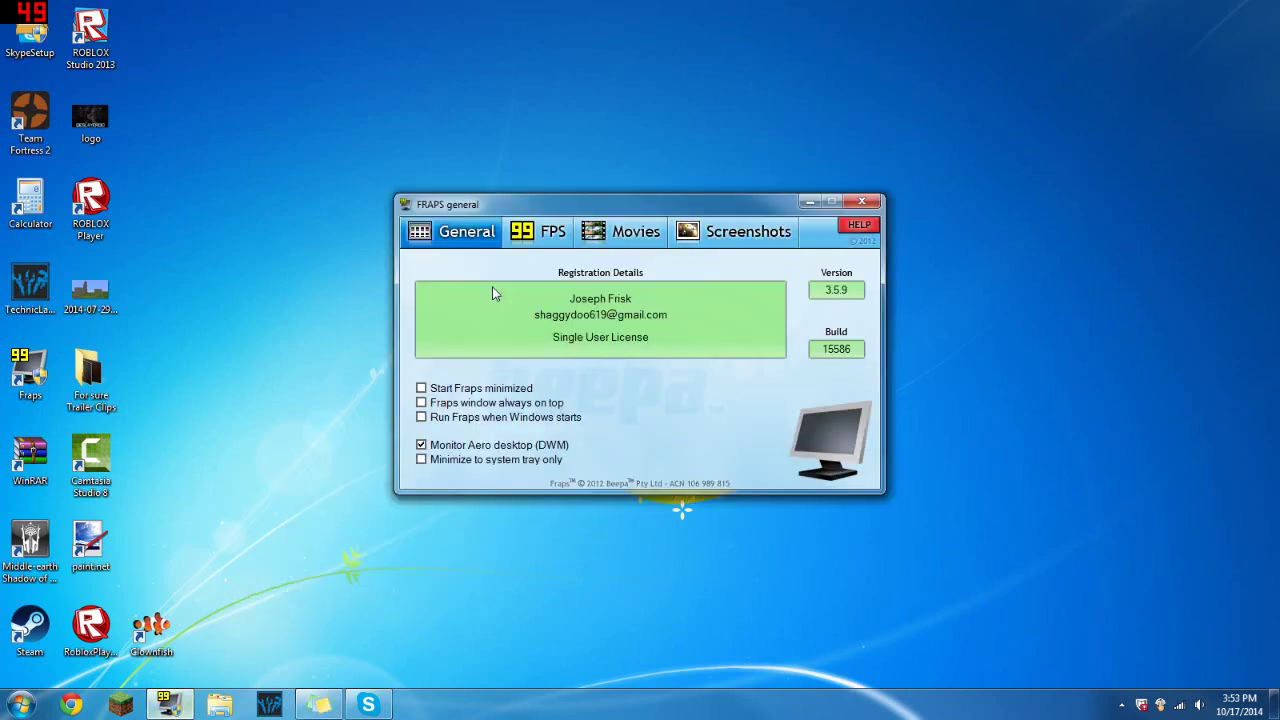
left_click(810, 202)
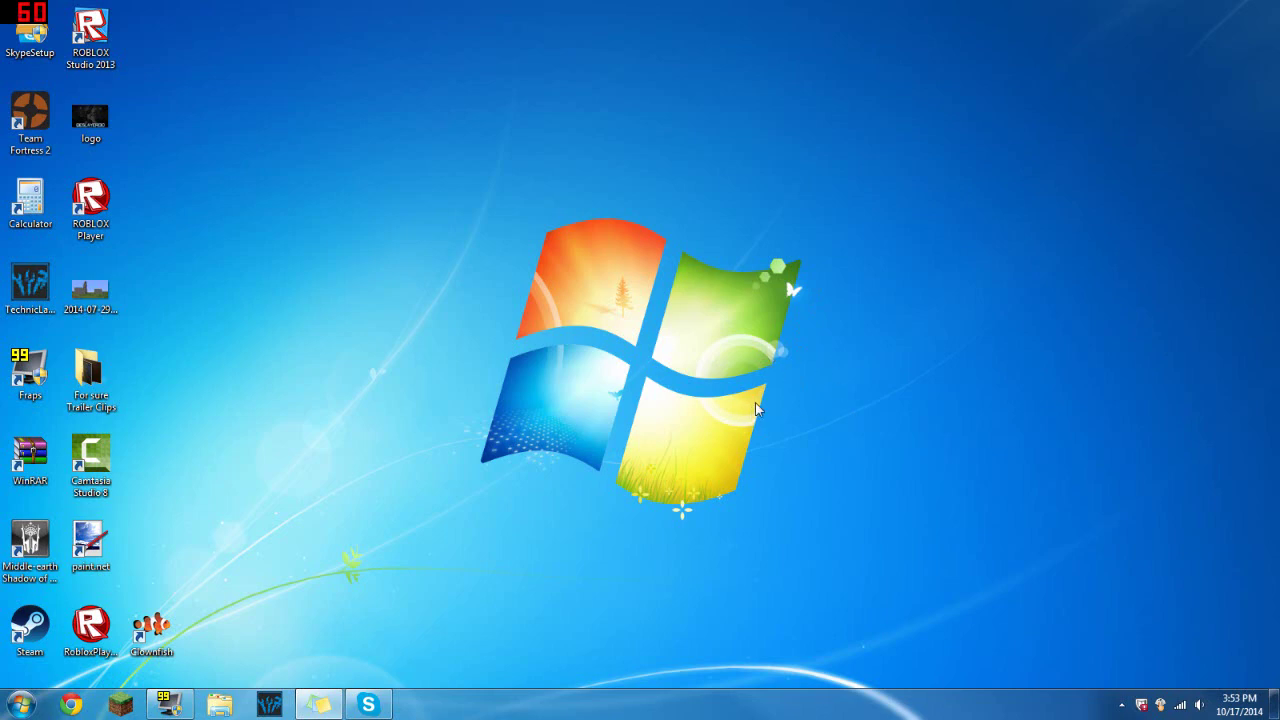
- Open the desktop Personalization settings to view the Aero themes and close them again
right_click(902, 300)
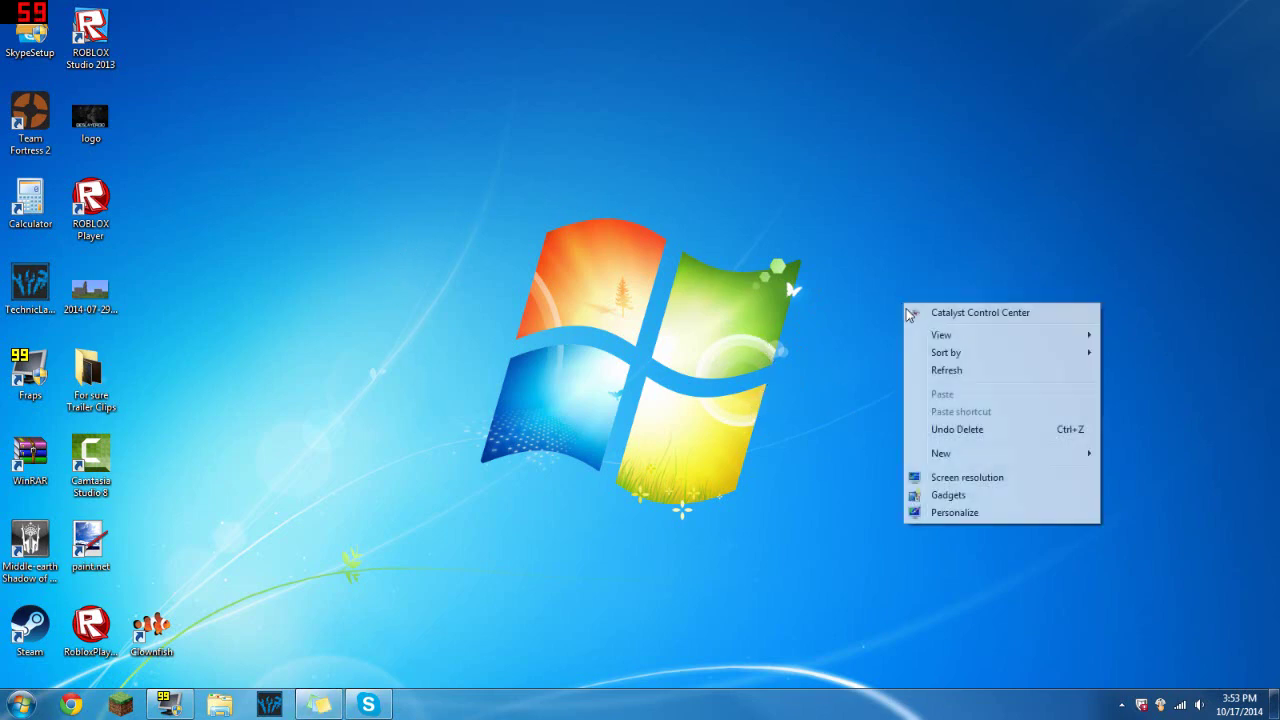
left_click(959, 514)
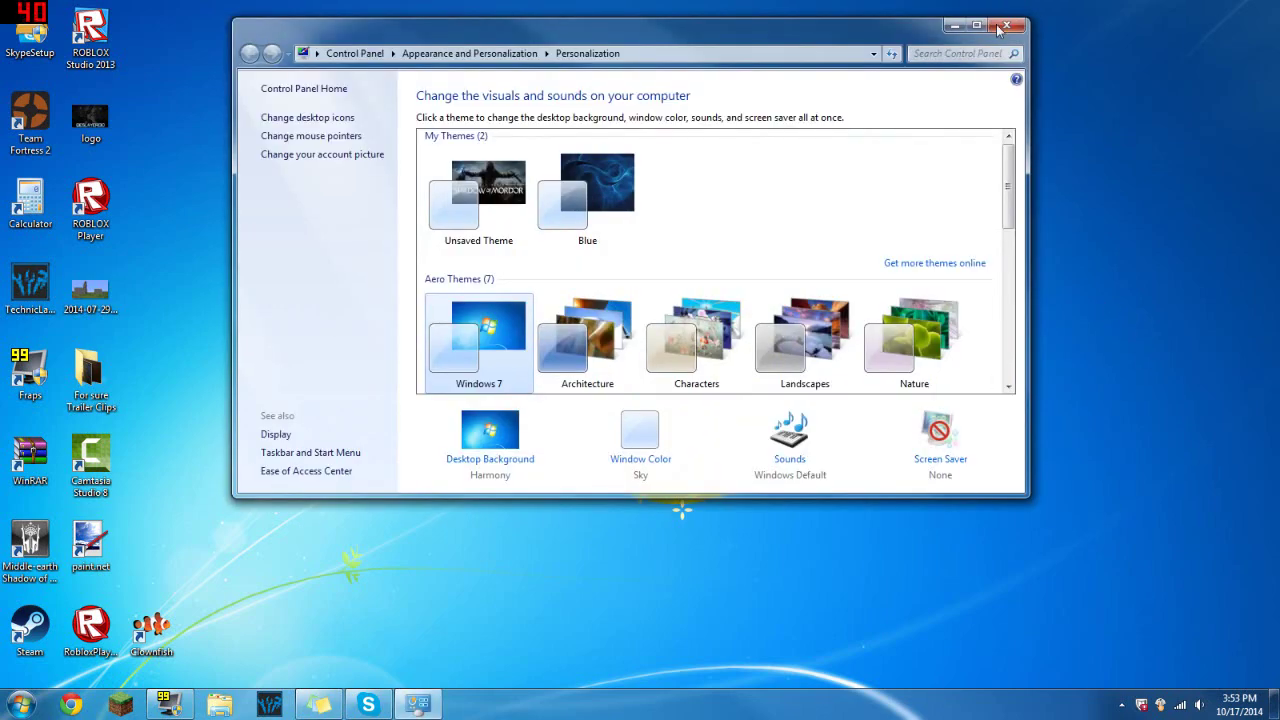
left_click(1006, 24)
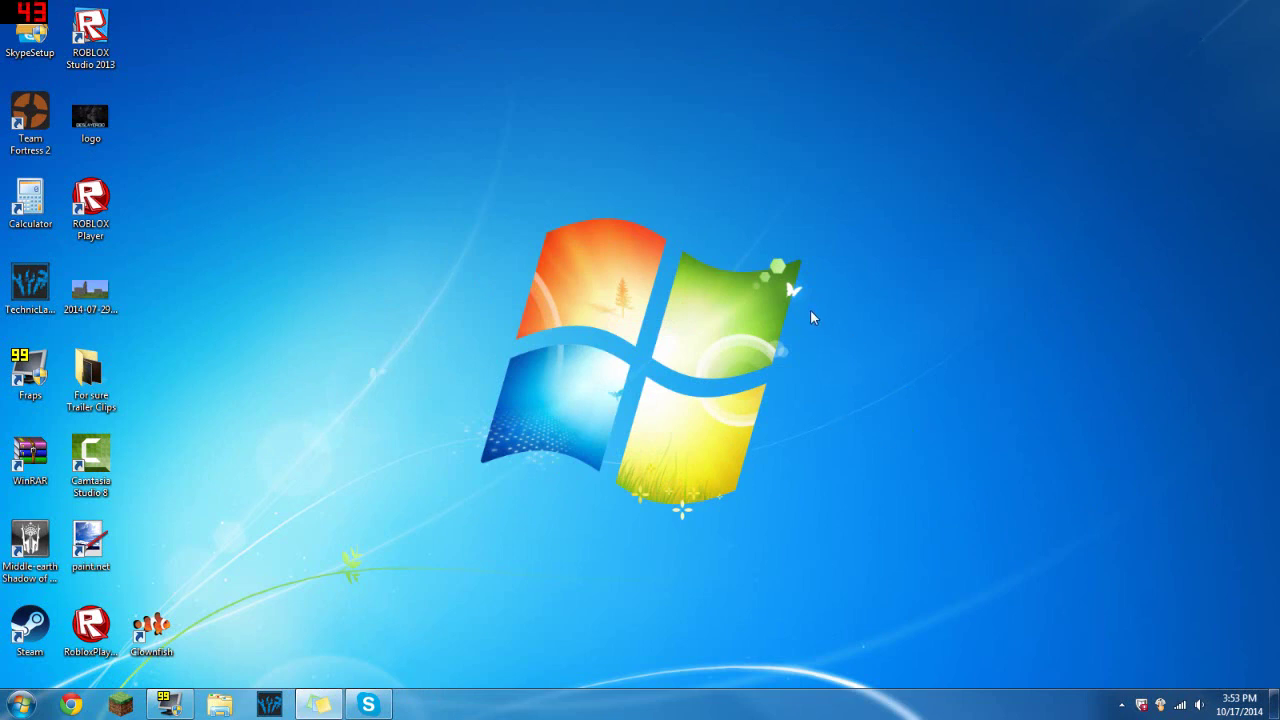
- Apply the Architecture Aero theme in Personalization, switch back to the Windows 7 theme and close the settings
right_click(826, 356)
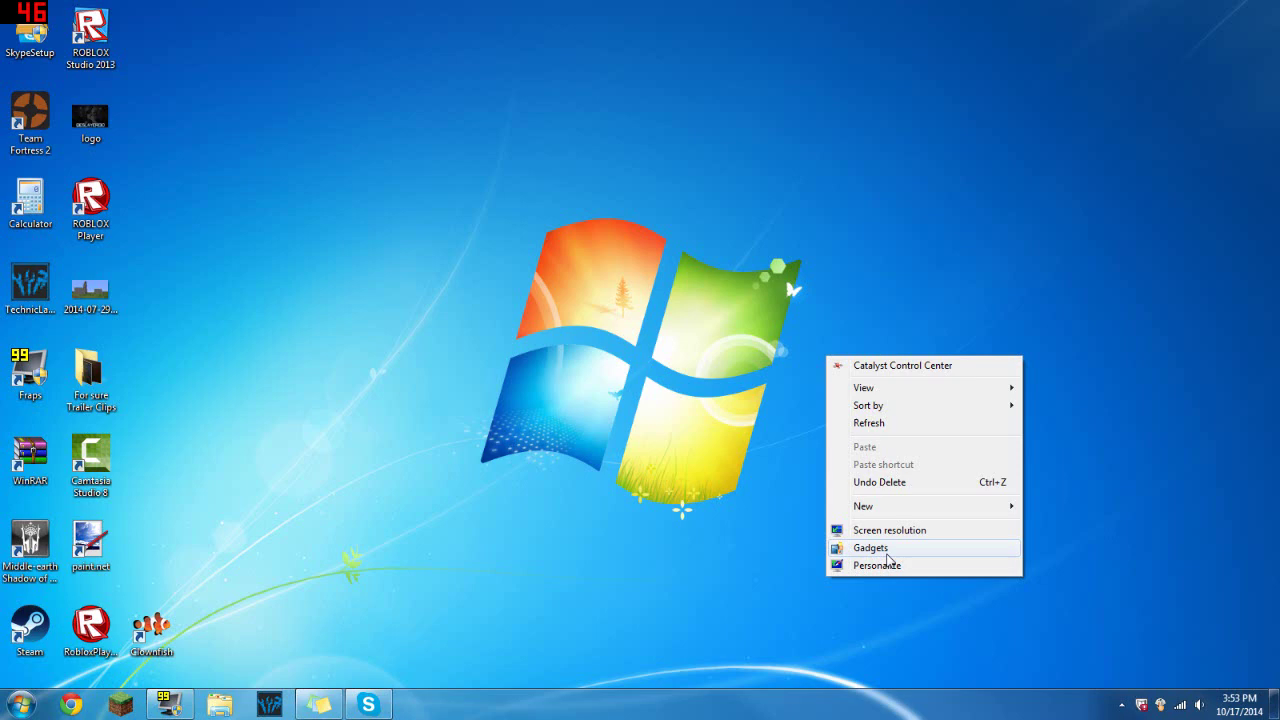
left_click(871, 565)
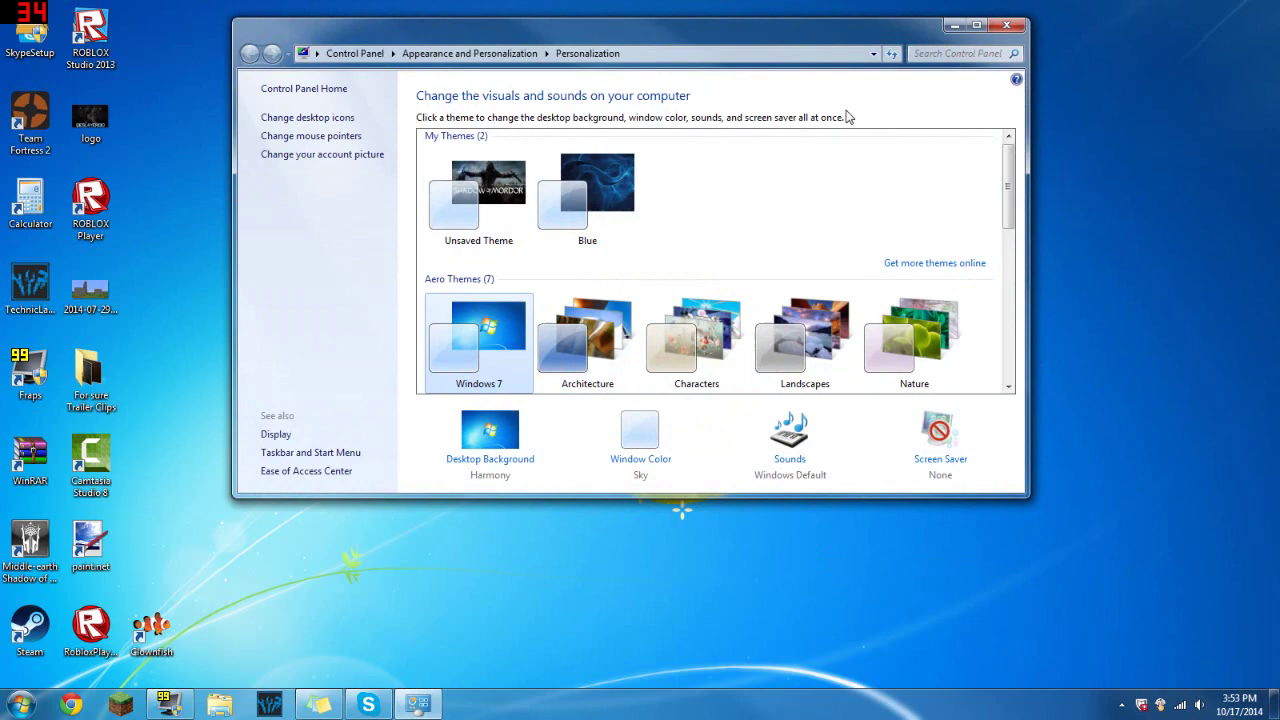
left_click(597, 335)
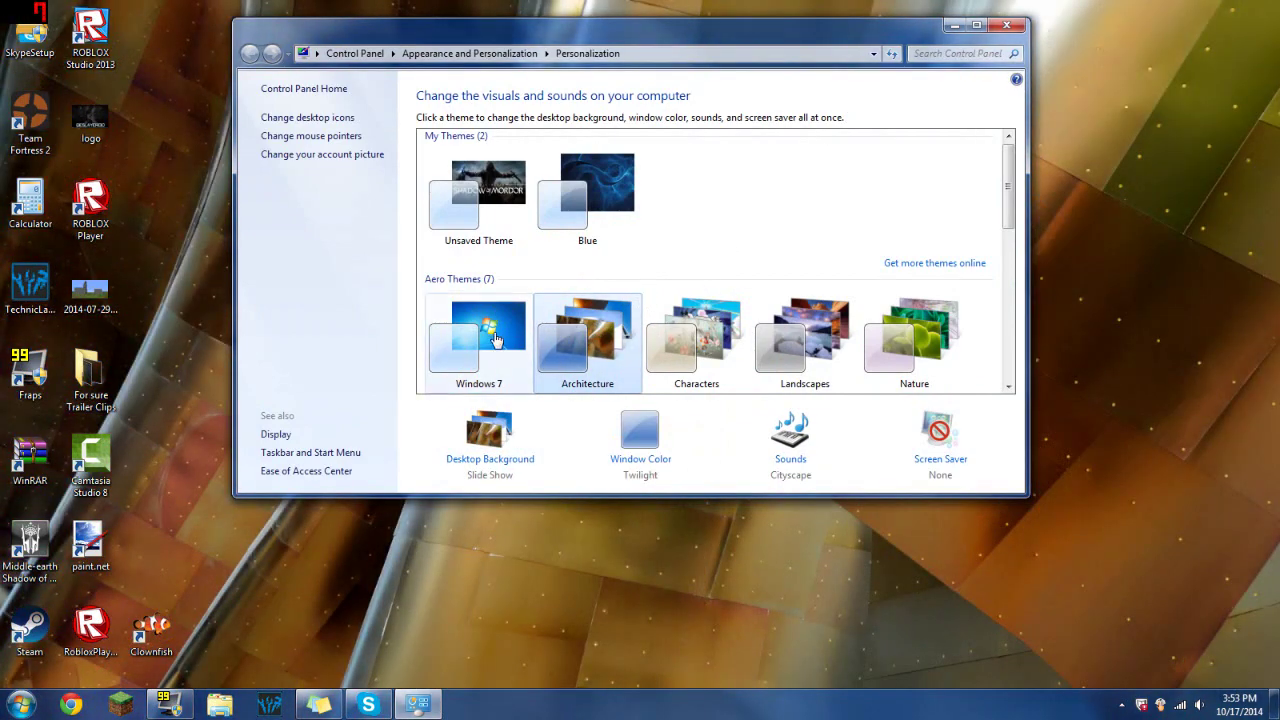
left_click(491, 340)
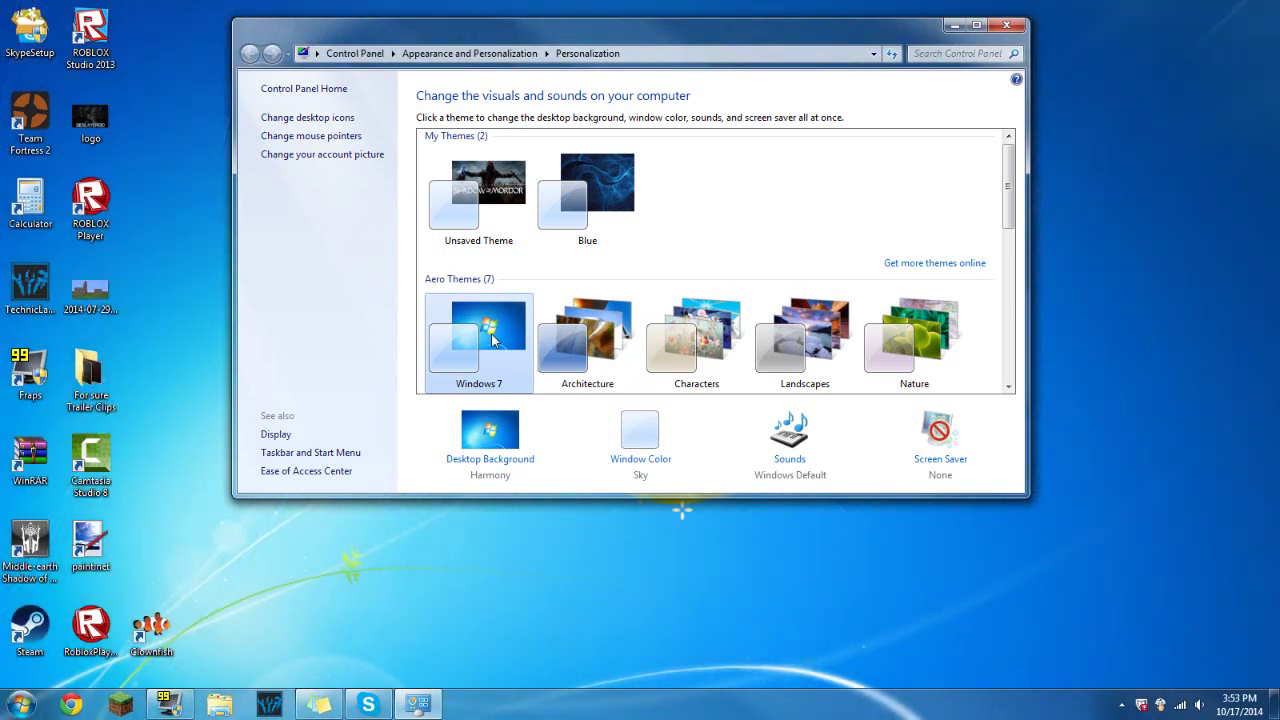
left_click(1006, 24)
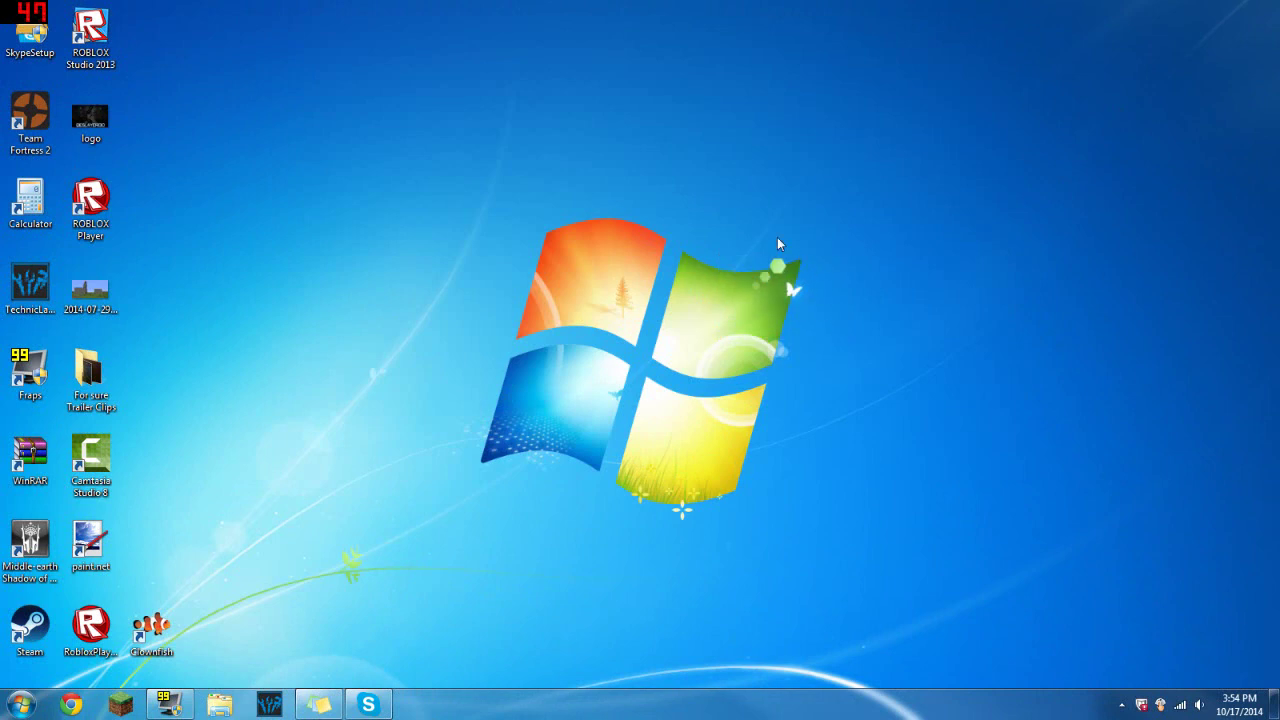
left_click_drag(815, 341, 828, 365)
- Open the list of installed Windows updates from Programs and Features in the Control Panel
left_click(20, 704)
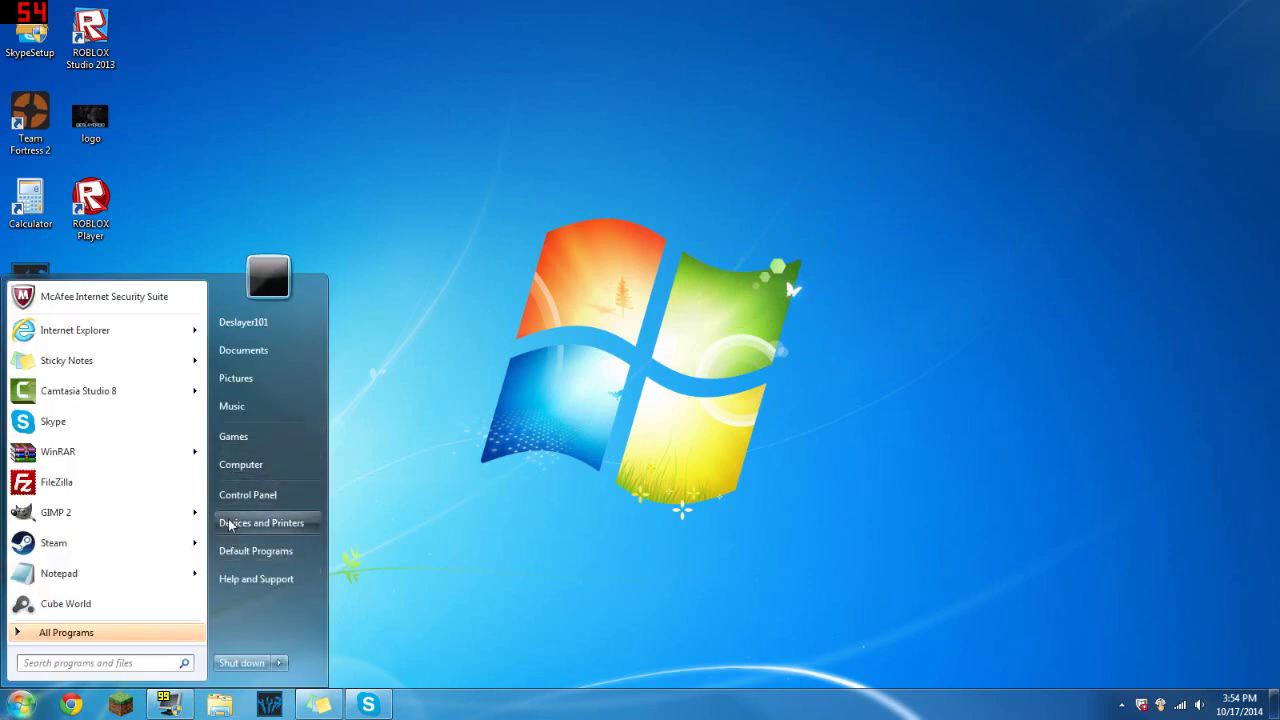
left_click(245, 494)
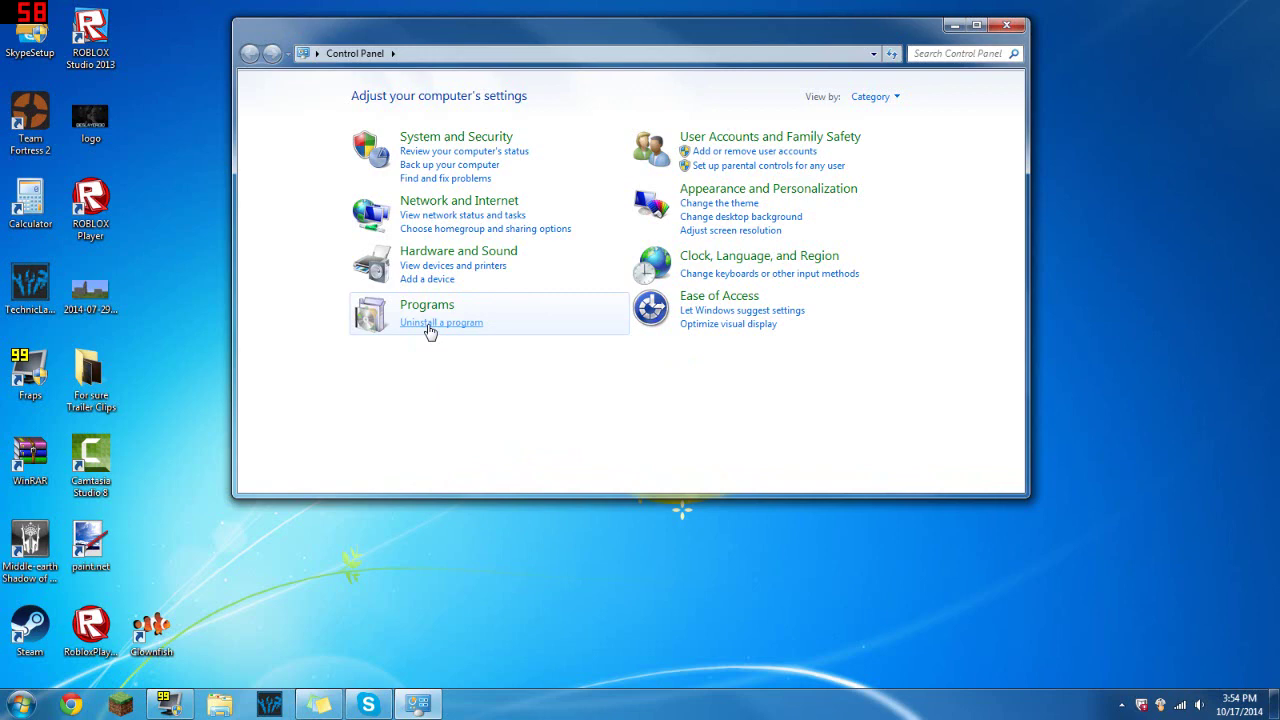
left_click(430, 322)
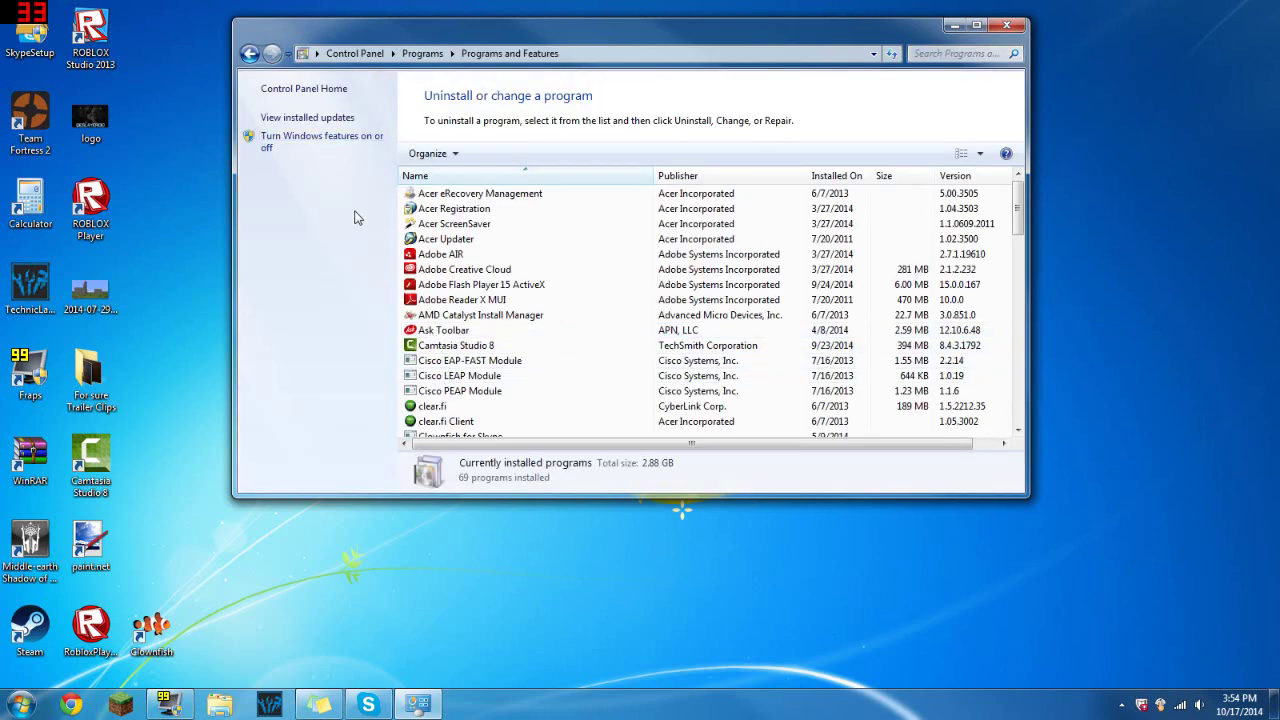
left_click(335, 118)
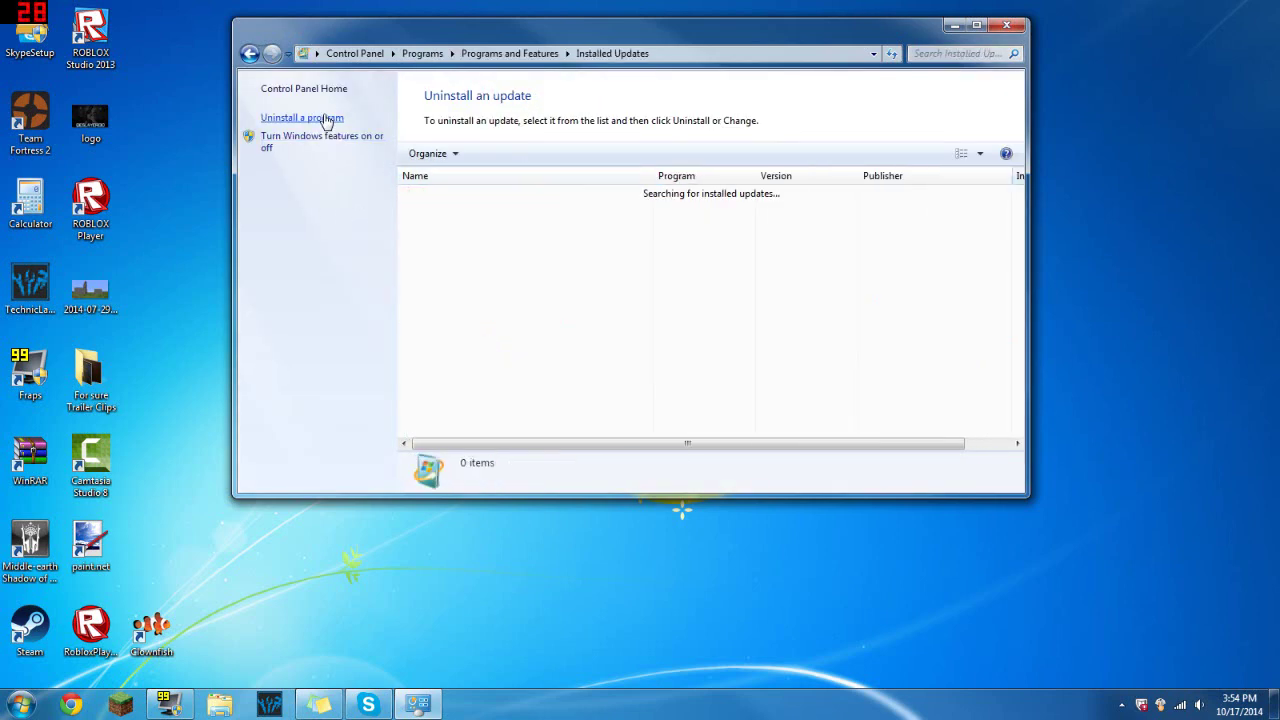
left_click(249, 54)
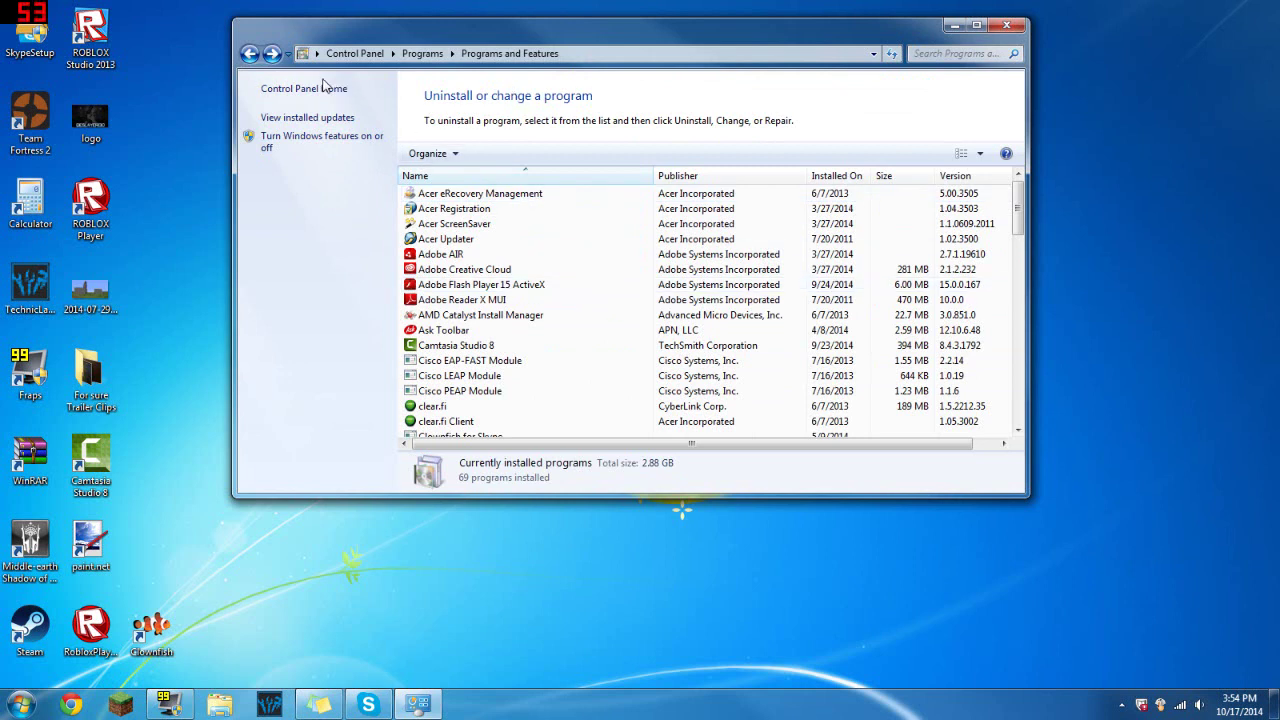
left_click(305, 118)
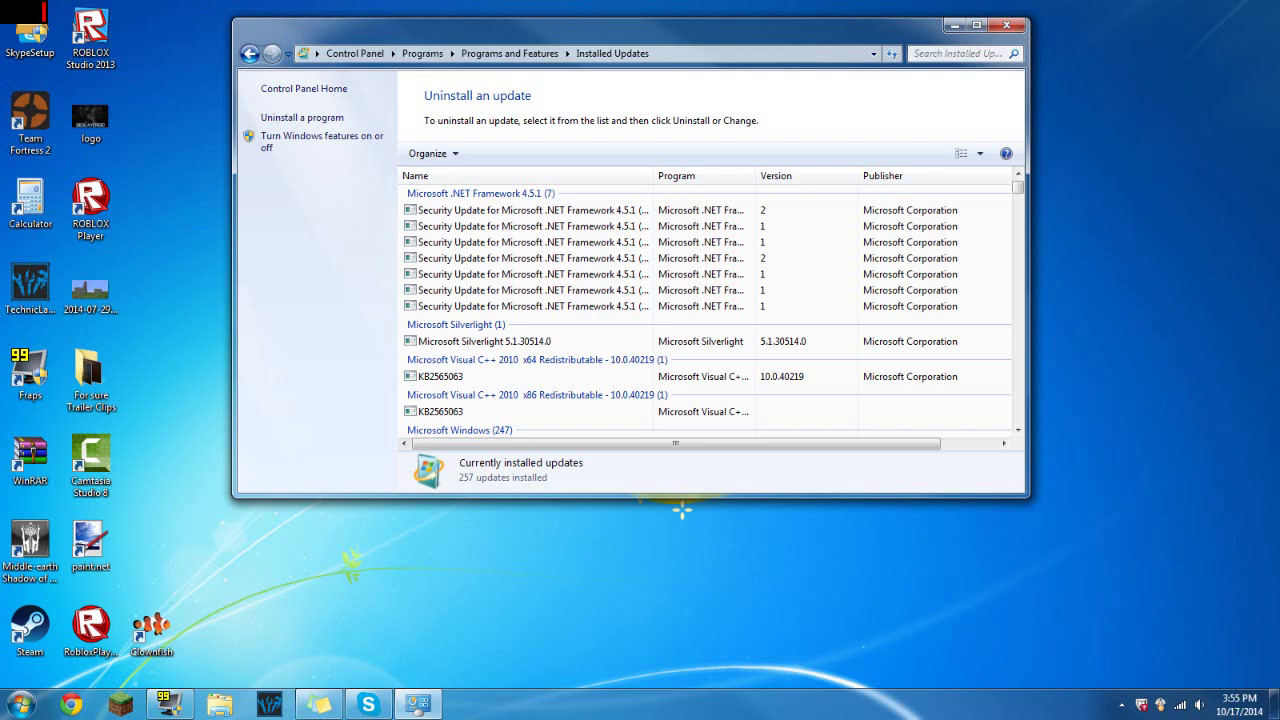
- Maximize the installed updates window, search the list for update KB2670838 and close the window
left_click(976, 24)
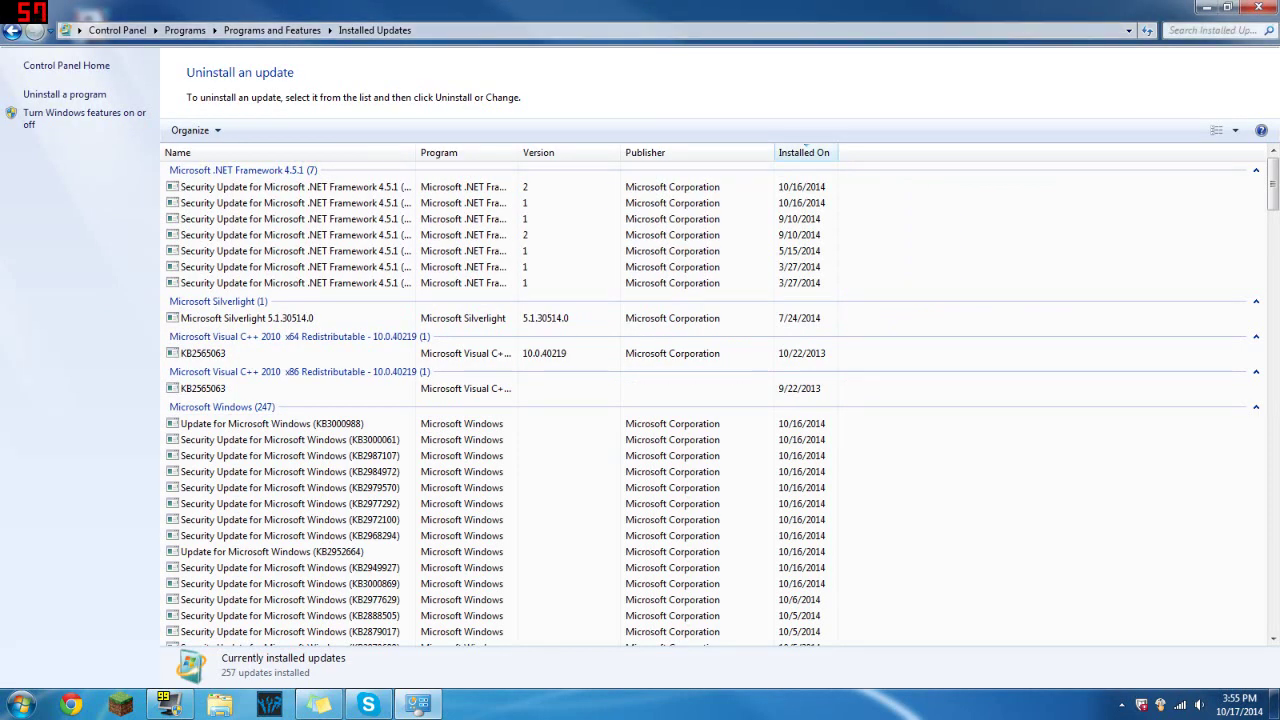
left_click(1210, 30)
left_click(951, 131)
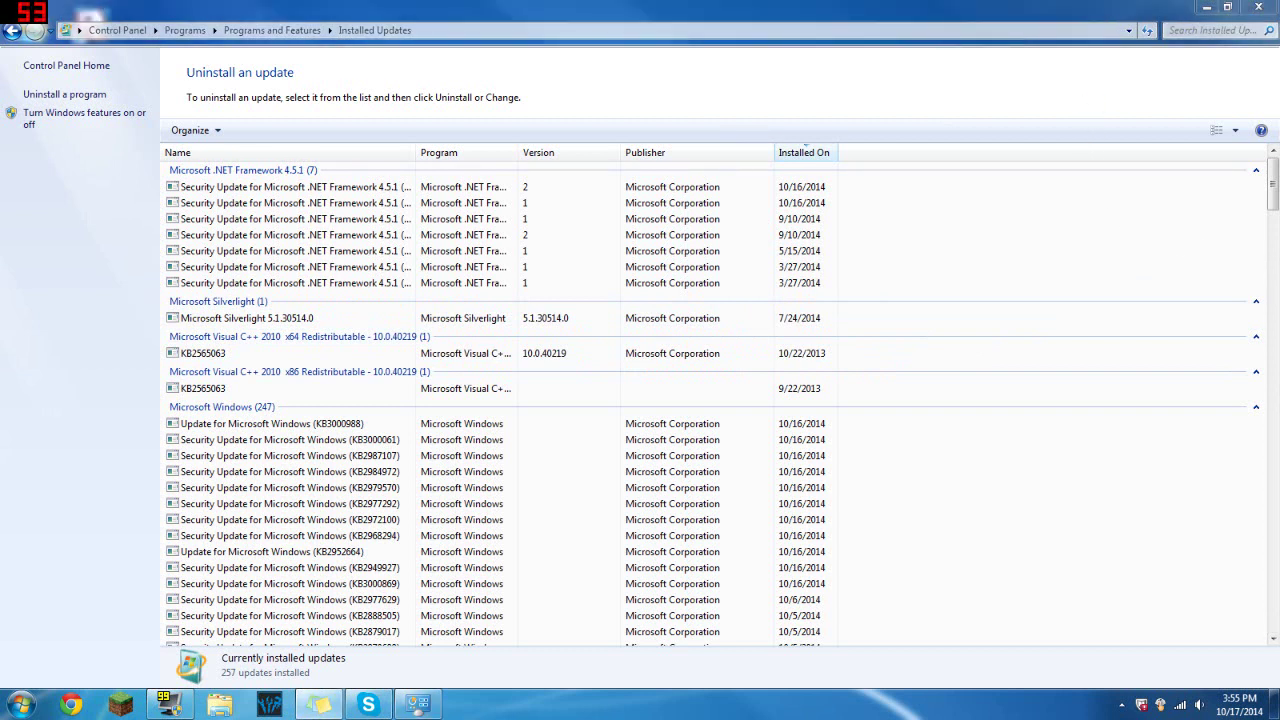
left_click(1175, 30)
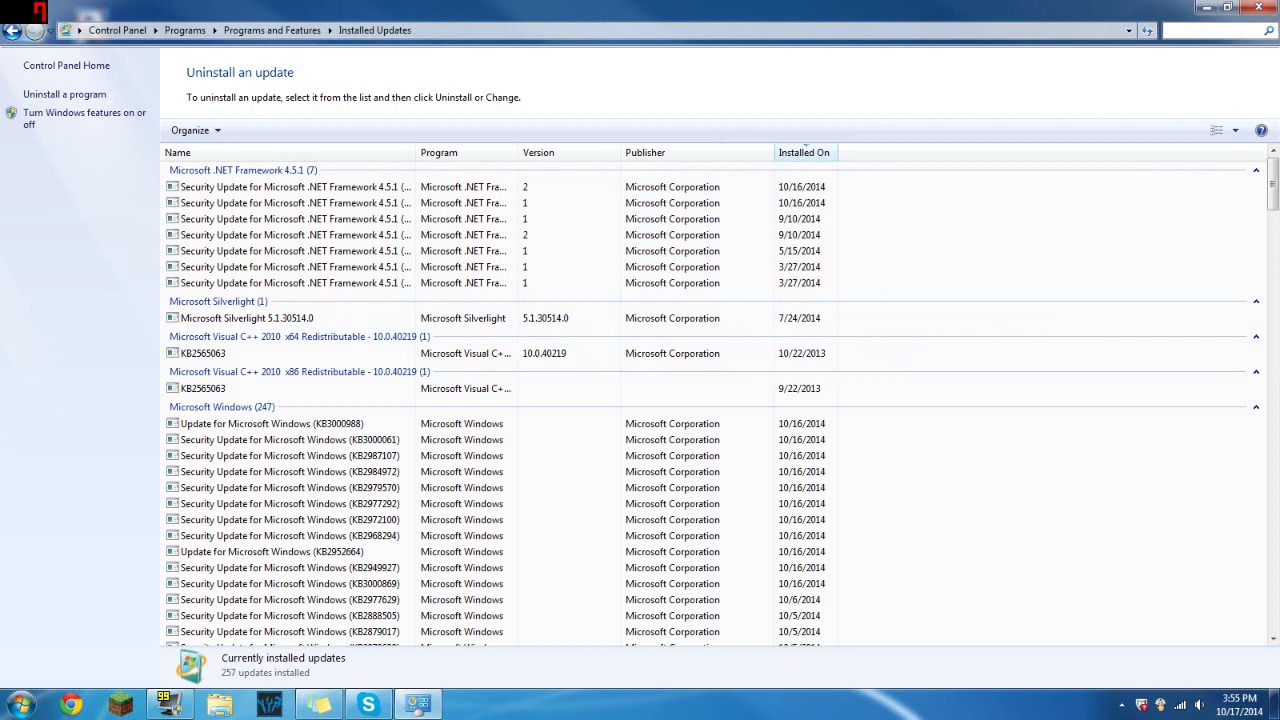
right_click(1170, 28)
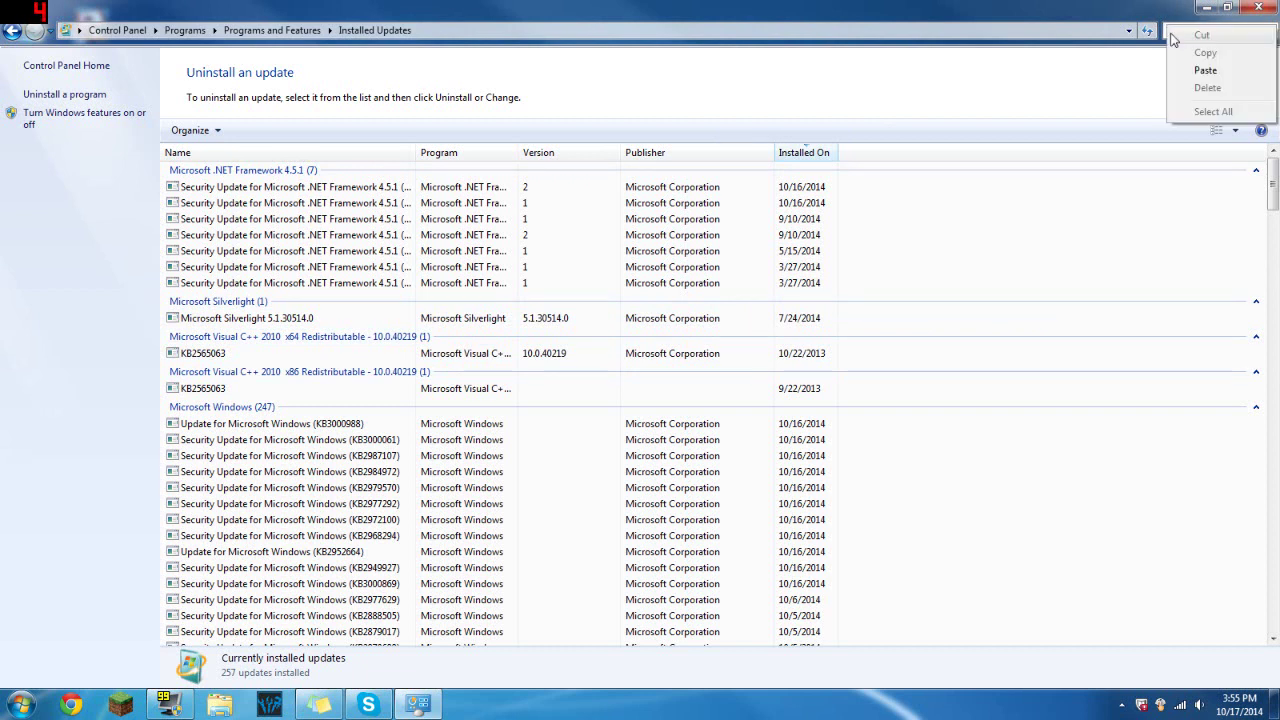
left_click(1195, 78)
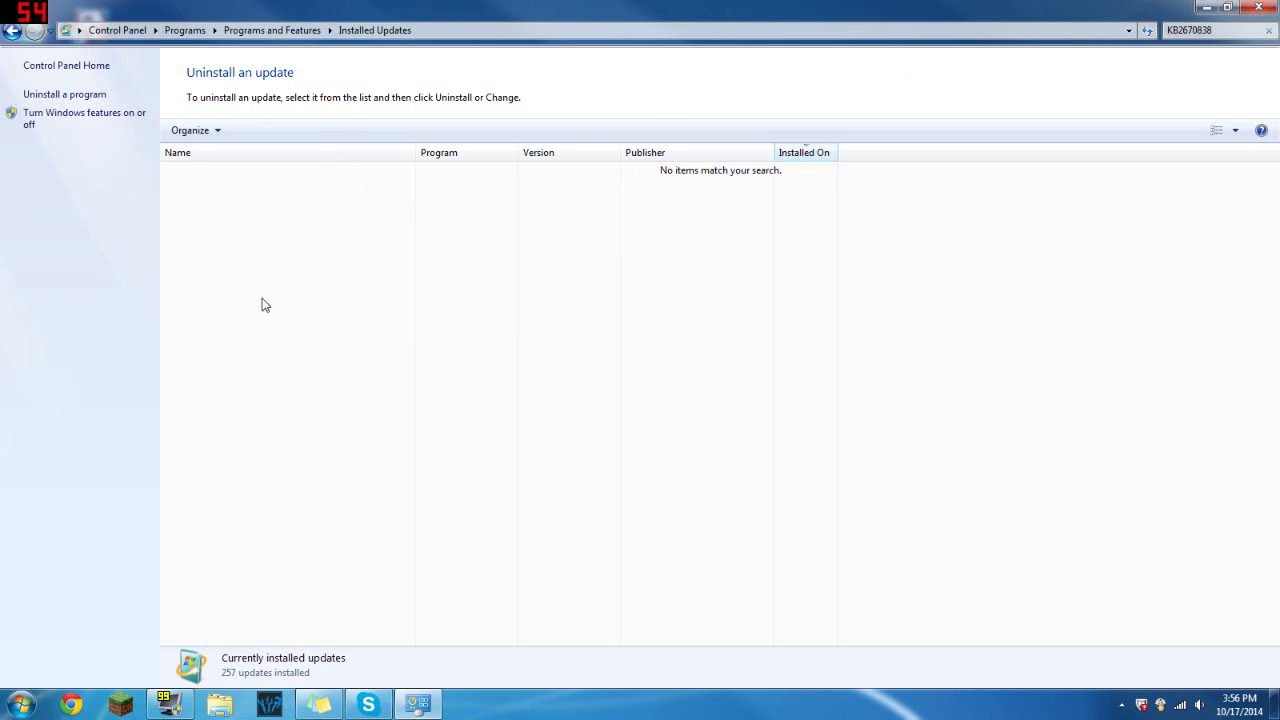
left_click(1261, 8)
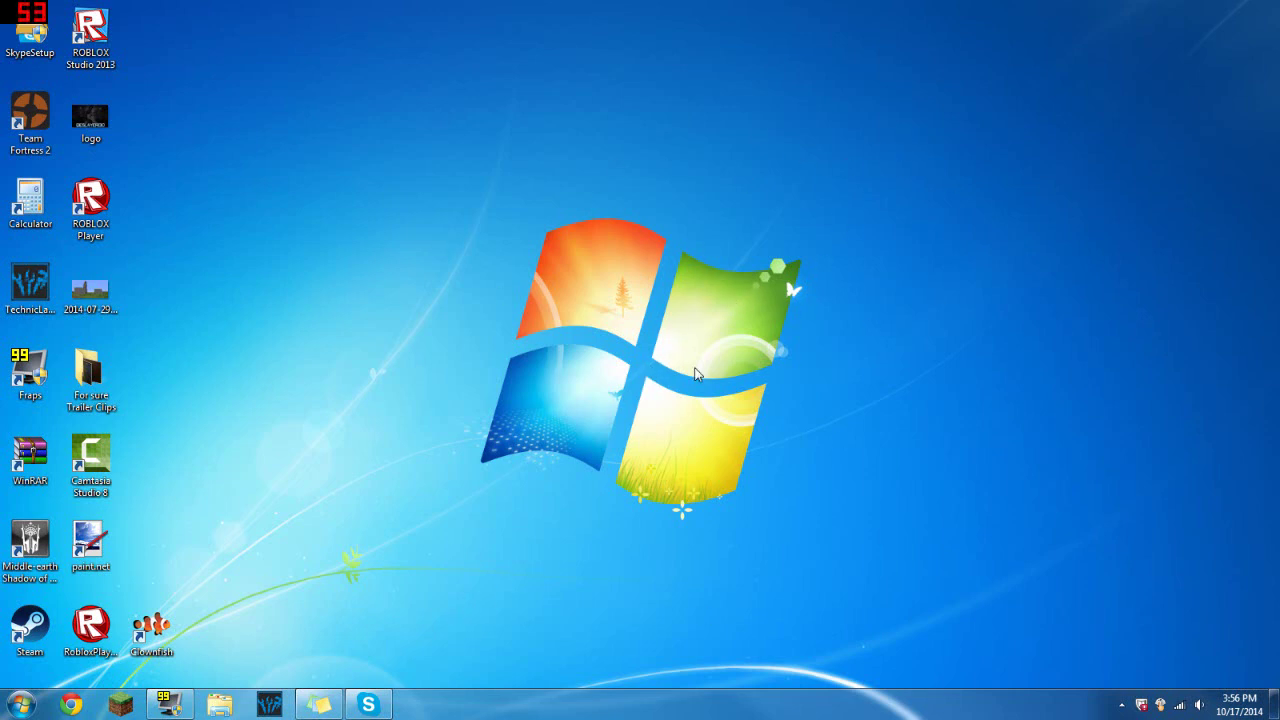
left_click_drag(841, 362, 730, 182)
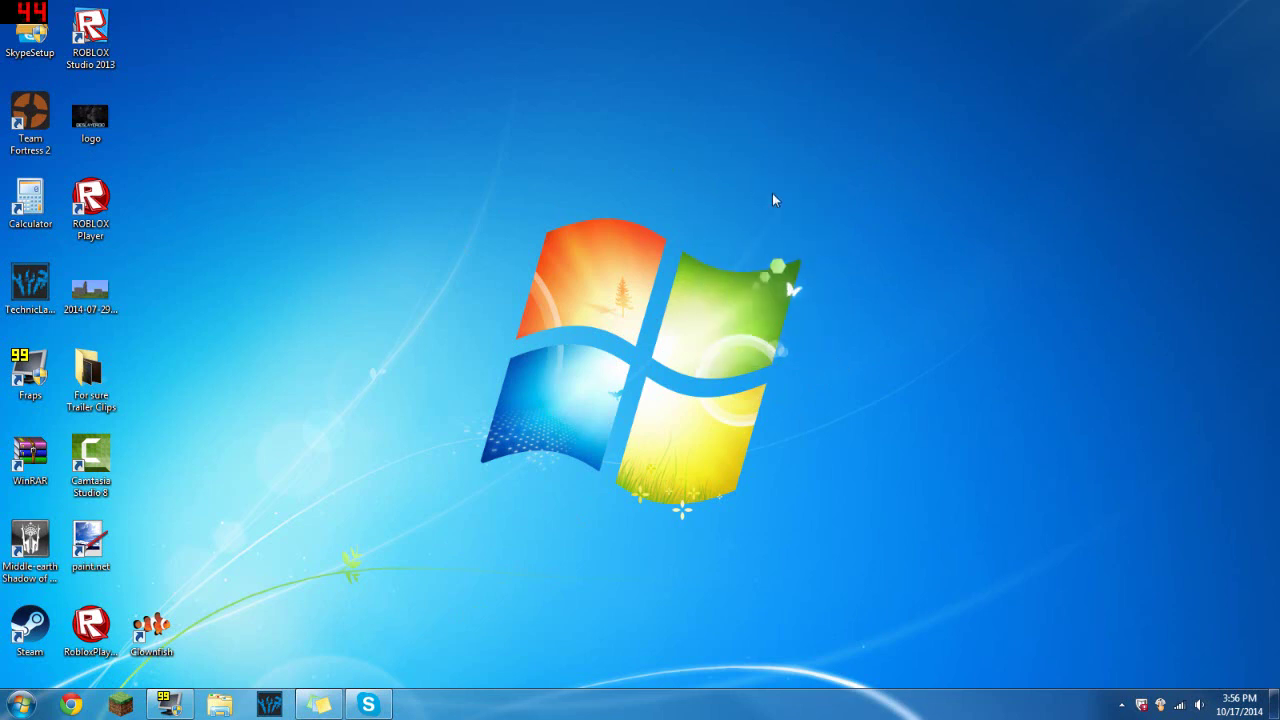